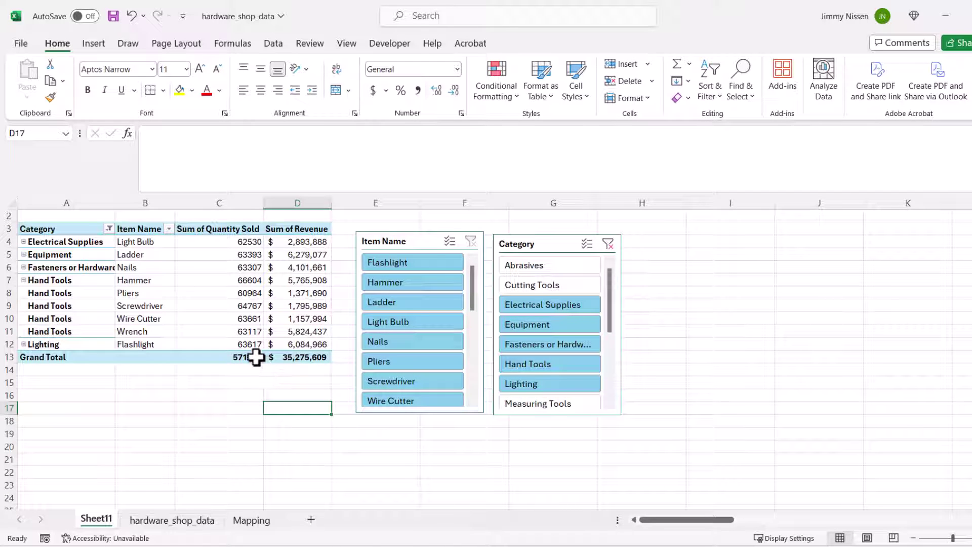
Format quantities C4:C13 with Comma Style and zero decimals, then reselect the range.
drag(245, 360, 242, 235)
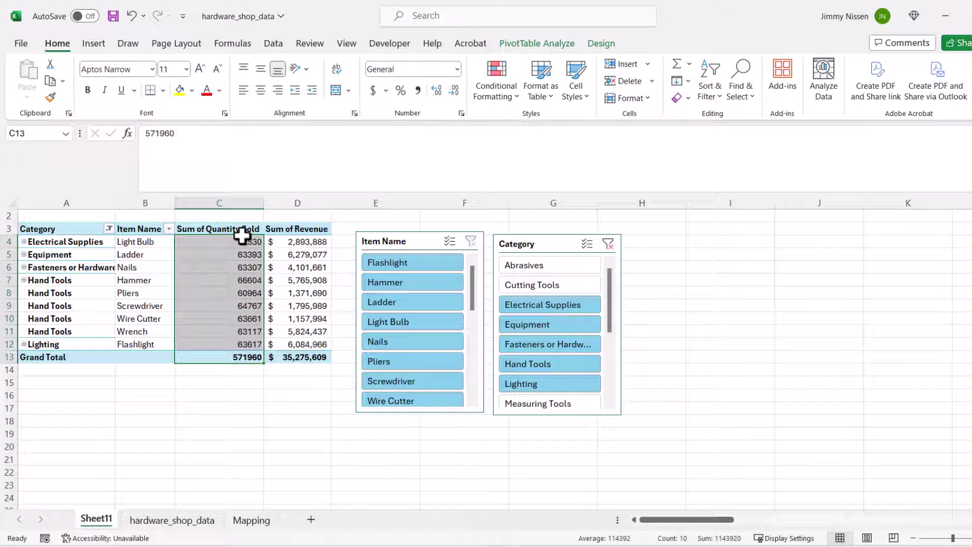
key(Delete)
key(Return)
key(alt+h)
key(k)
key(alt+h)
key(9)
key(alt+h)
key(9)
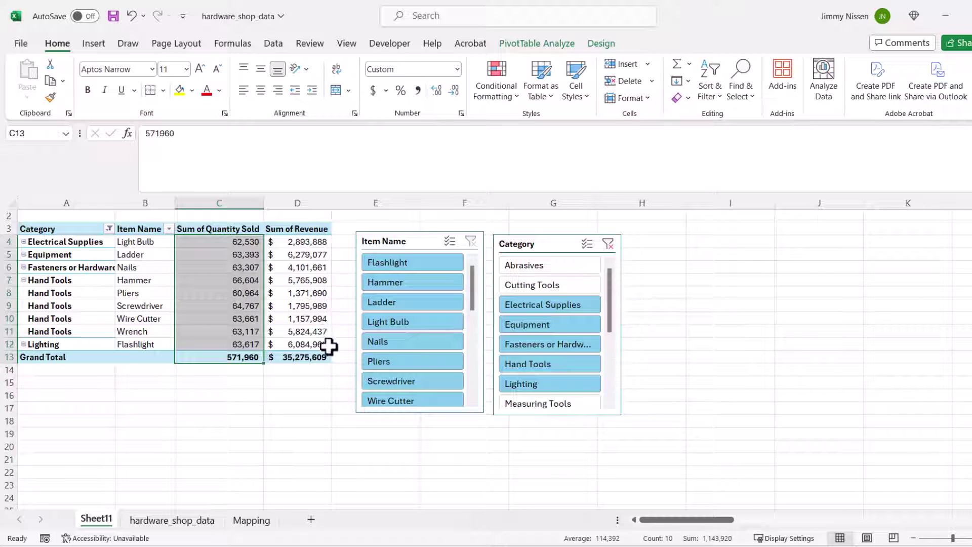
click(253, 308)
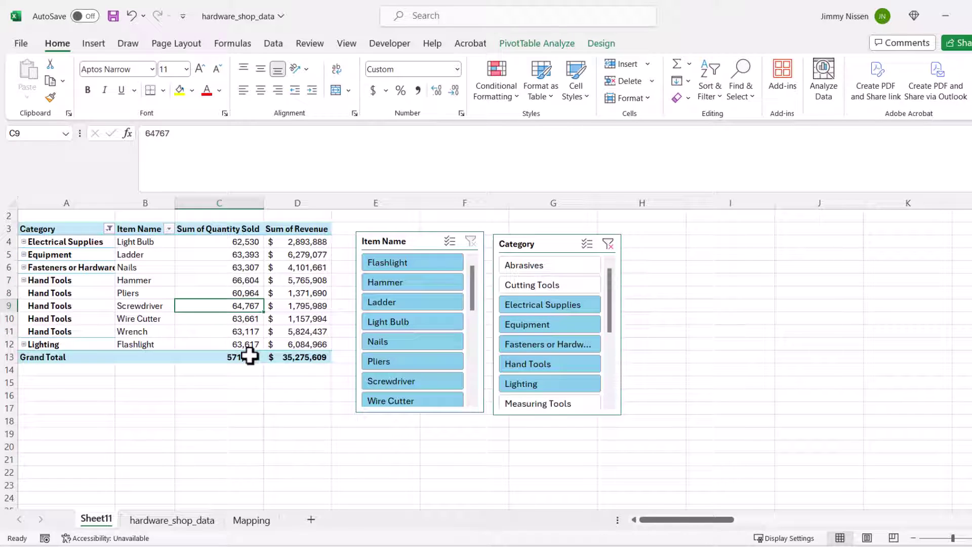
drag(250, 354, 249, 241)
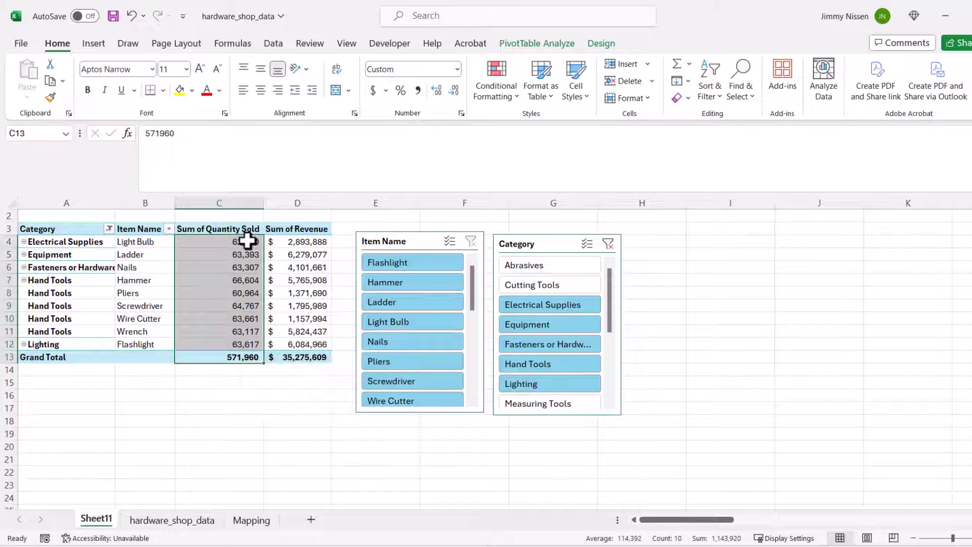
Apply the Green-Yellow-Red colour scale to all quantity cells, including the Grand Total.
click(494, 96)
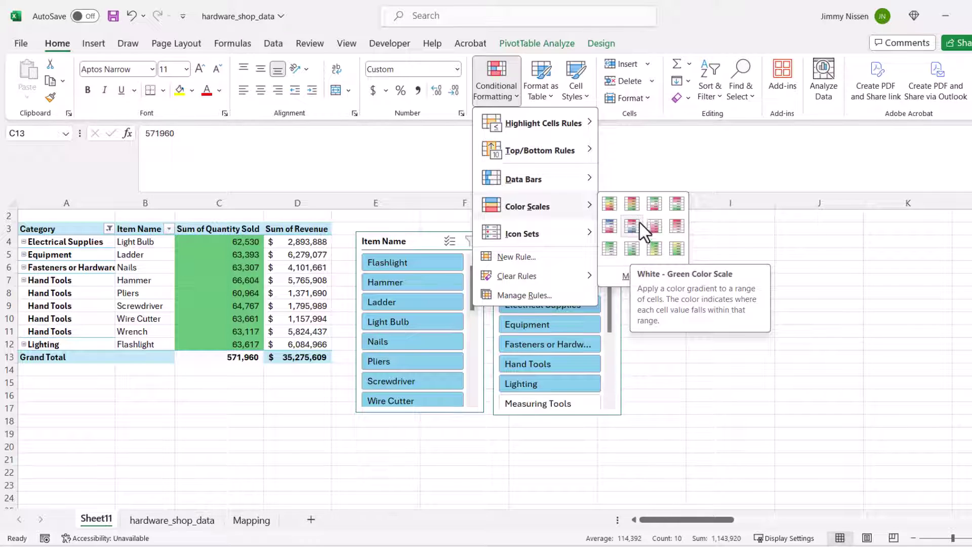
click(607, 204)
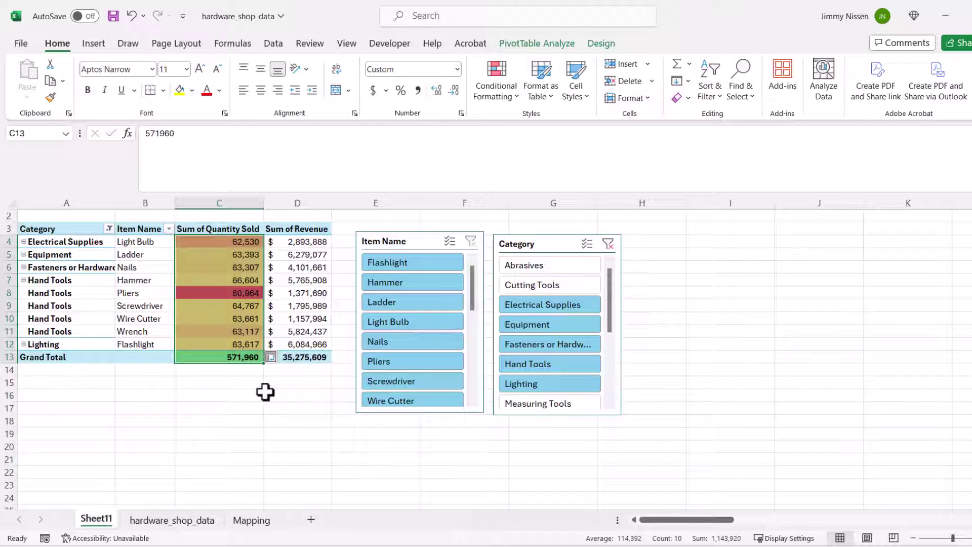
Undo the scale and reapply Green-Yellow-Red to C4:C12 only, excluding the Grand Total.
key(ctrl+z)
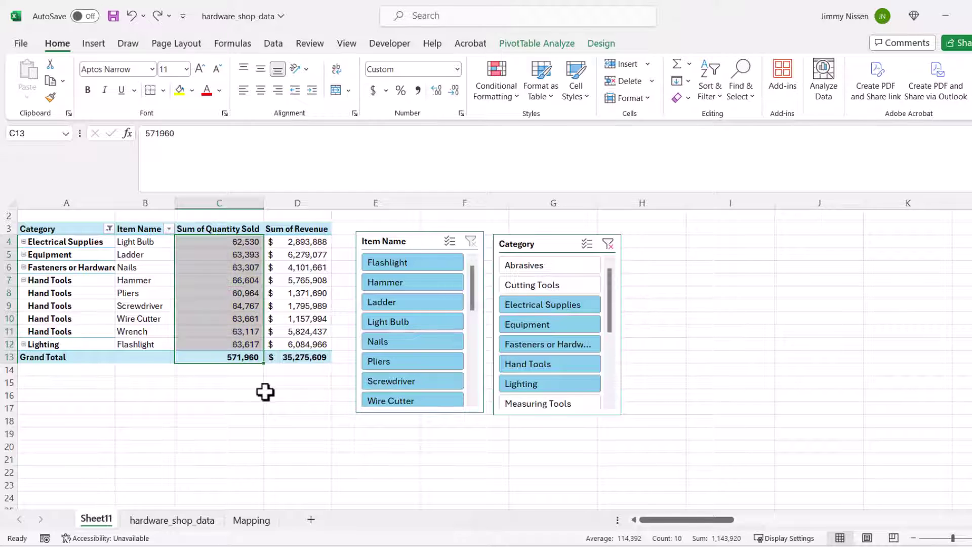
click(249, 342)
drag(250, 342, 258, 241)
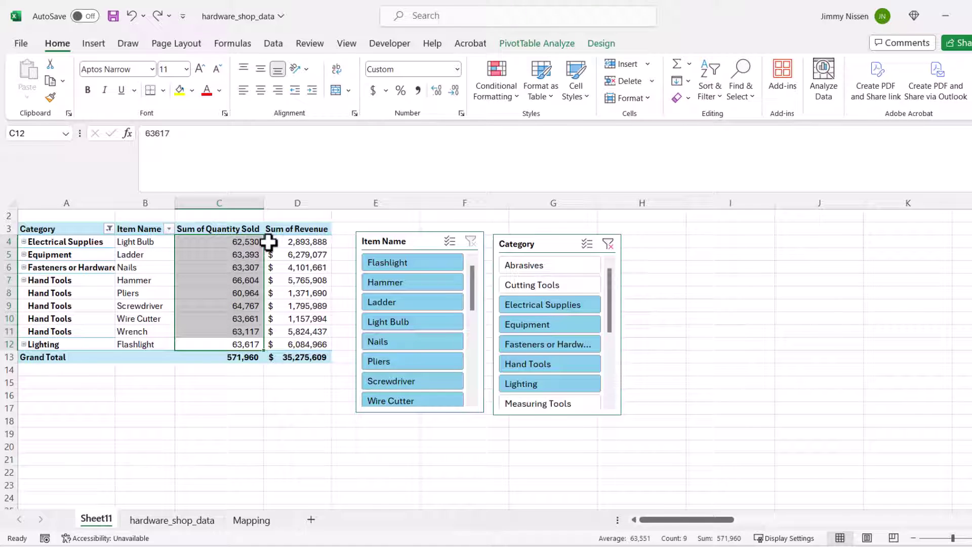
click(503, 94)
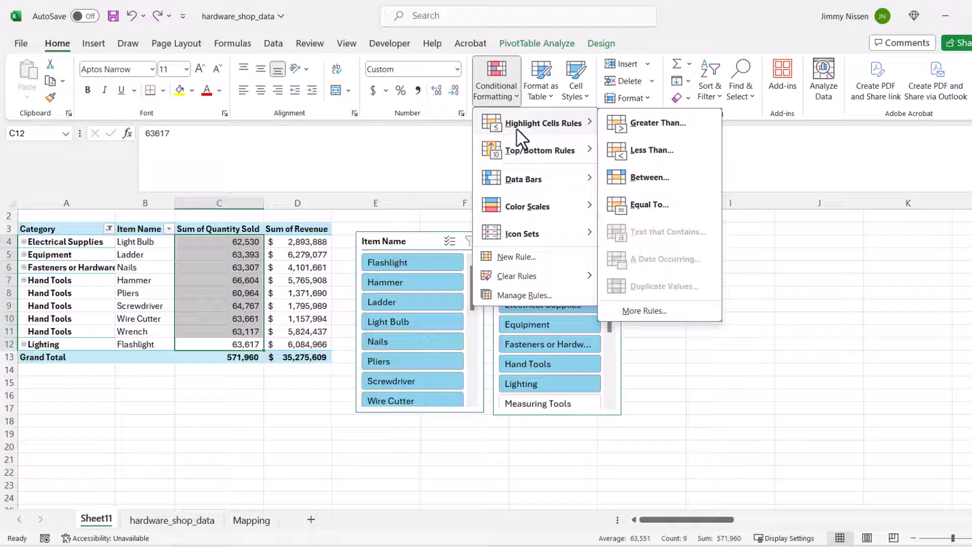
mouse_move(537, 208)
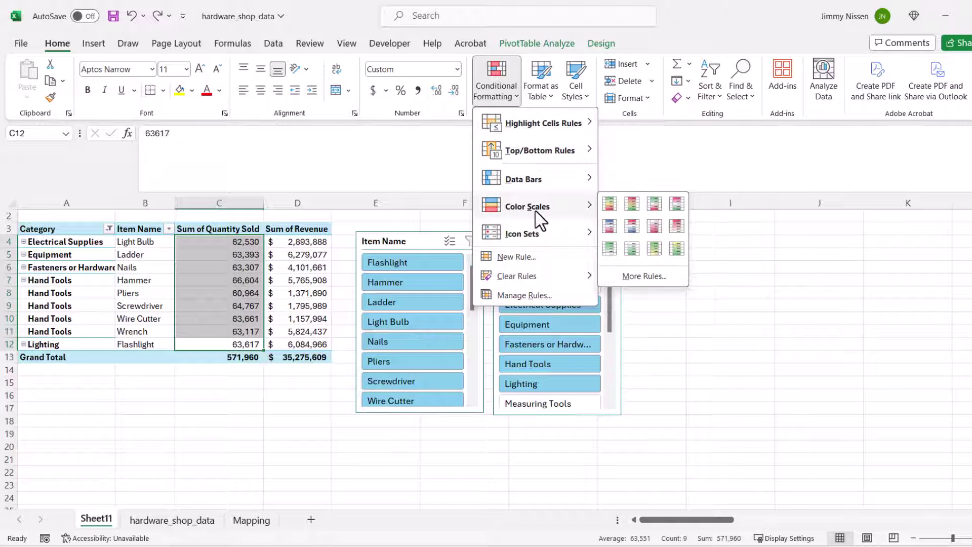
click(610, 208)
click(266, 410)
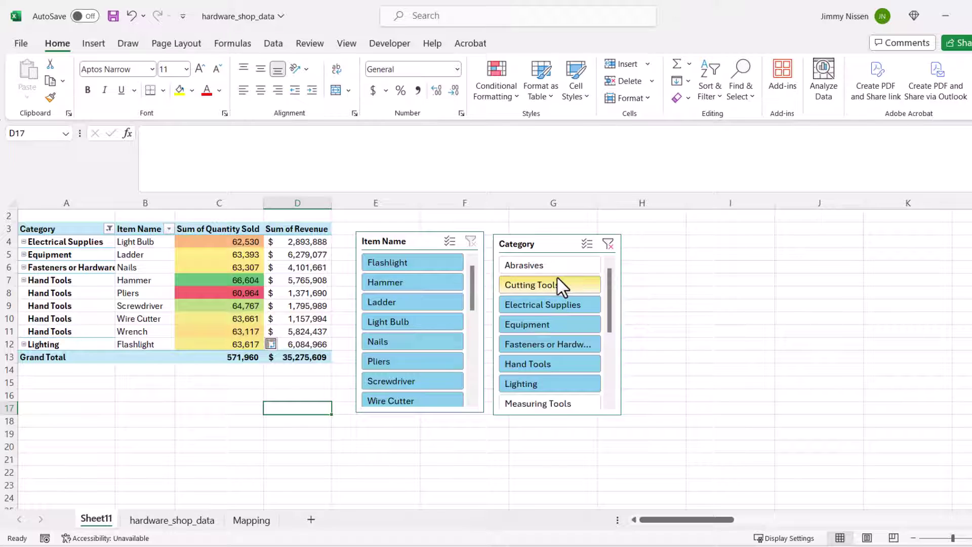
Filter the Category slicer to Abrasives, Cutting Tools, Measuring Tools and Fasteners or Hardware.
click(592, 265)
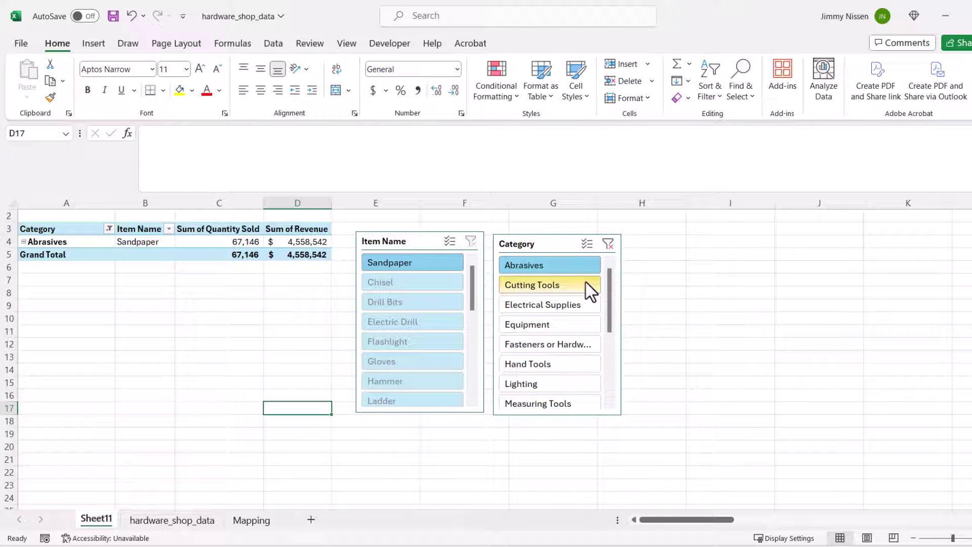
ctrl+click(588, 286)
scroll(581, 330, down, 2)
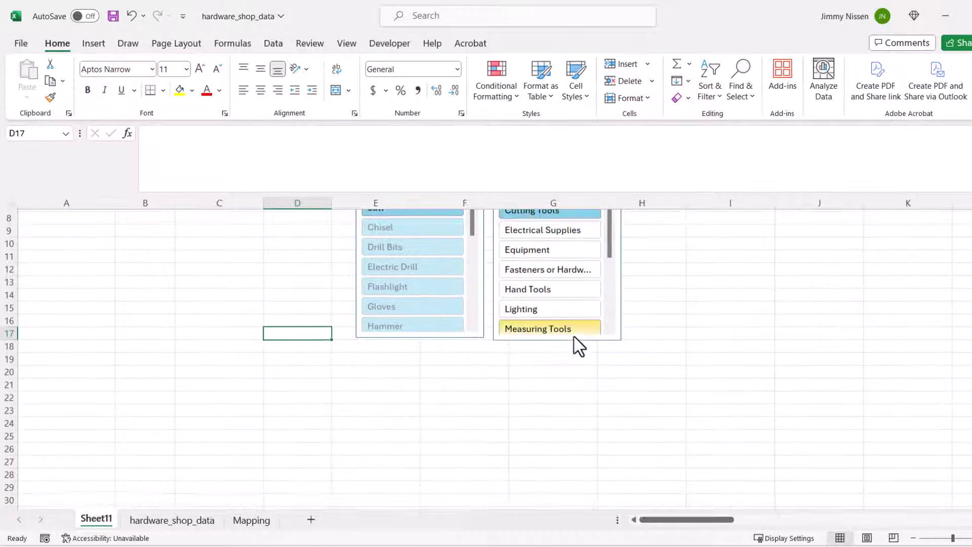
ctrl+click(578, 328)
scroll(519, 380, up, 2)
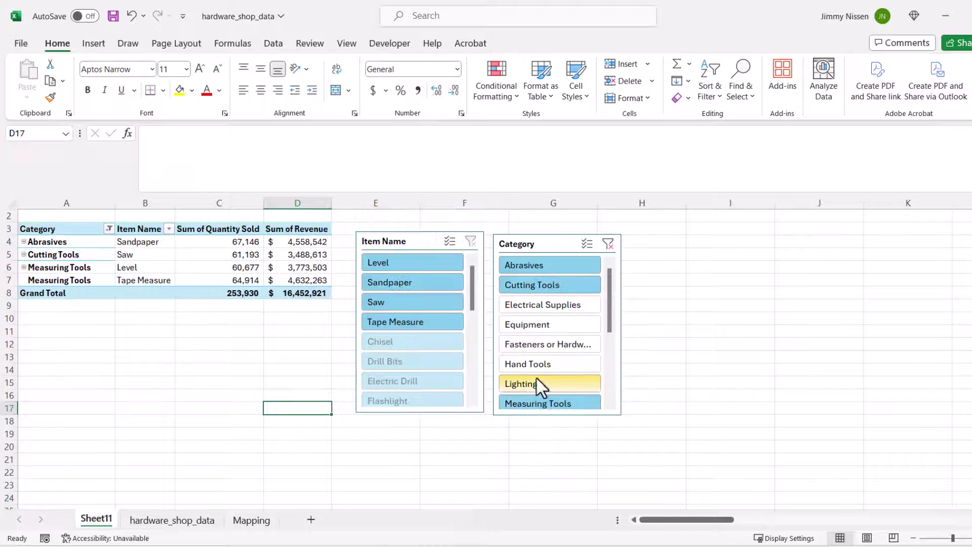
ctrl+click(552, 345)
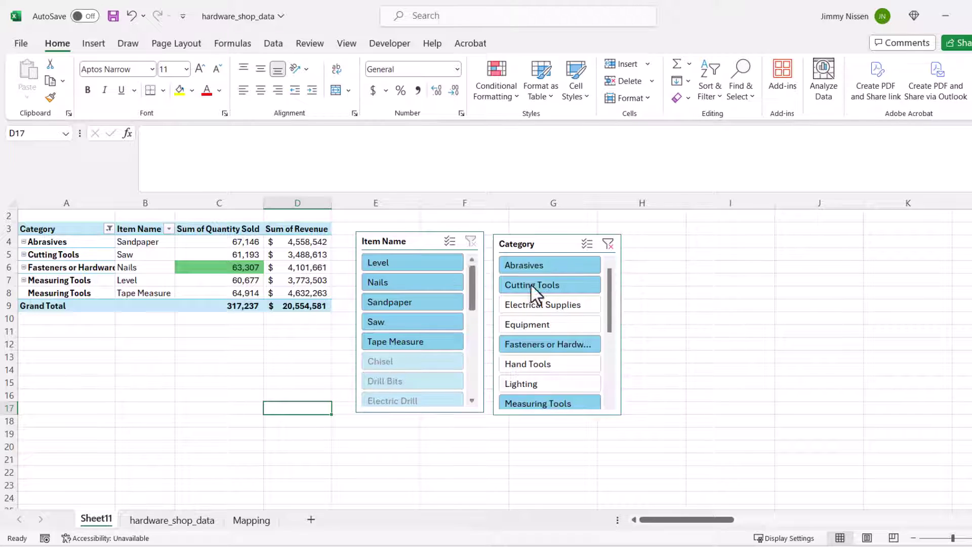
Clear the Category slicer filter and bring up the PivotTable Design commands.
click(608, 245)
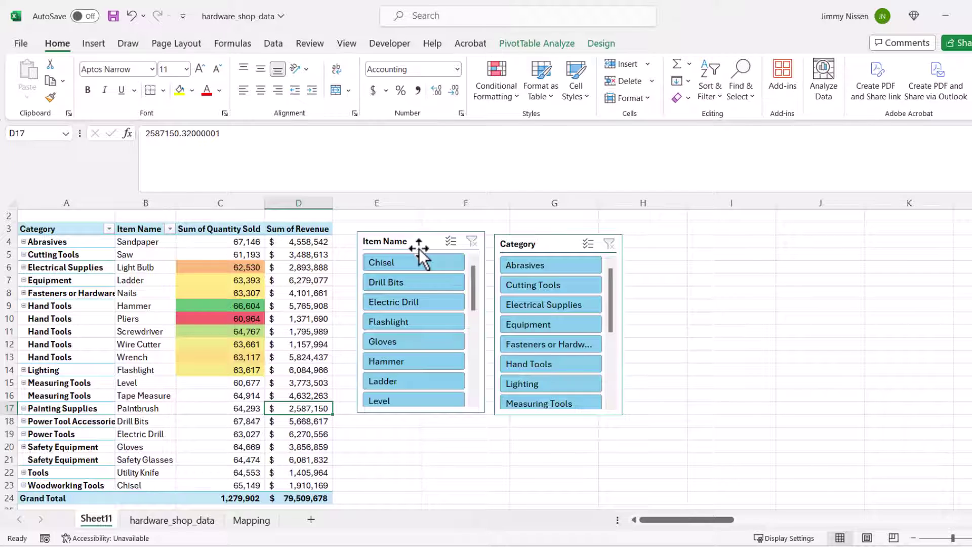
click(552, 43)
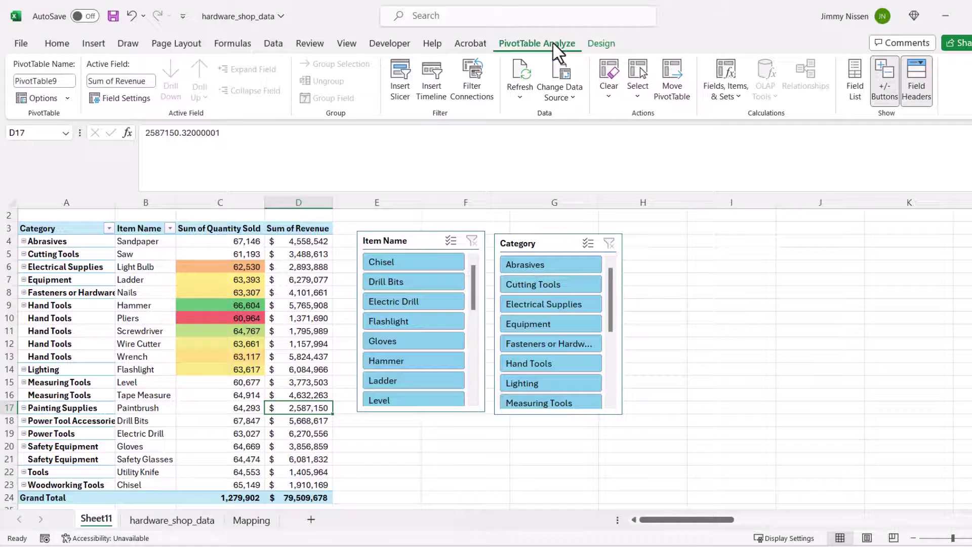
click(607, 46)
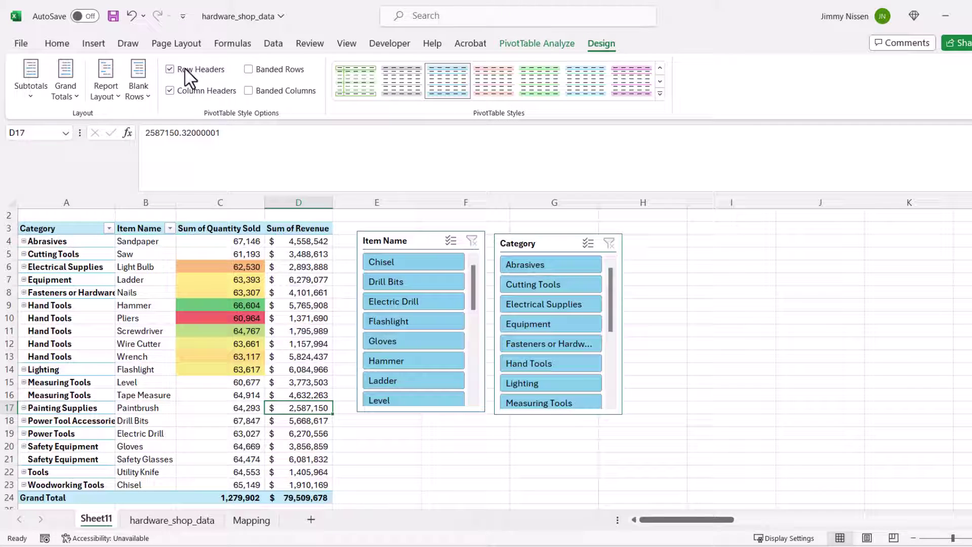
click(111, 99)
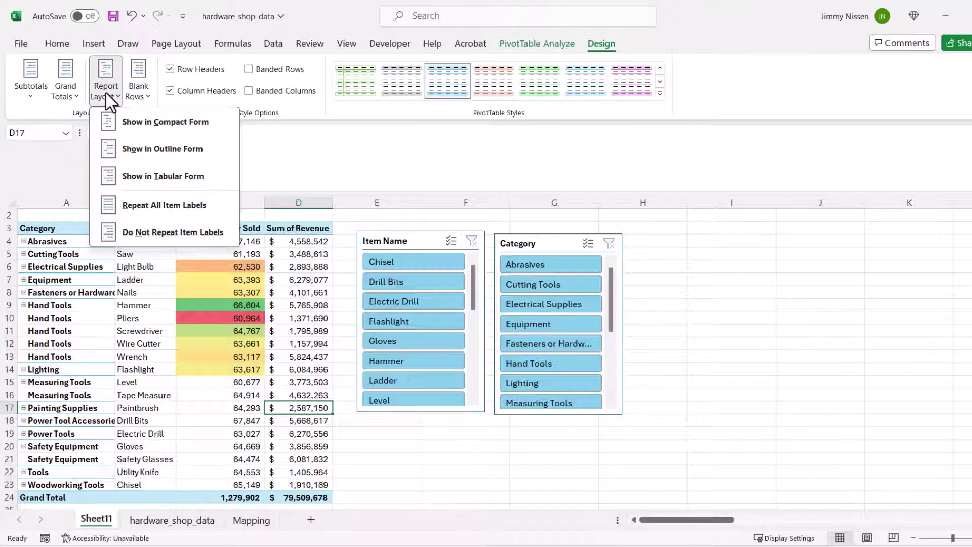
click(172, 188)
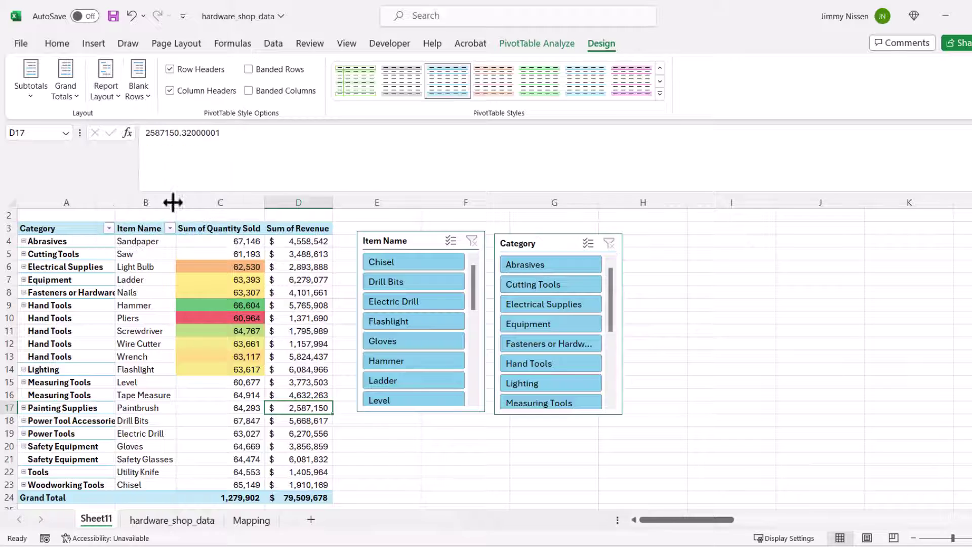
click(115, 97)
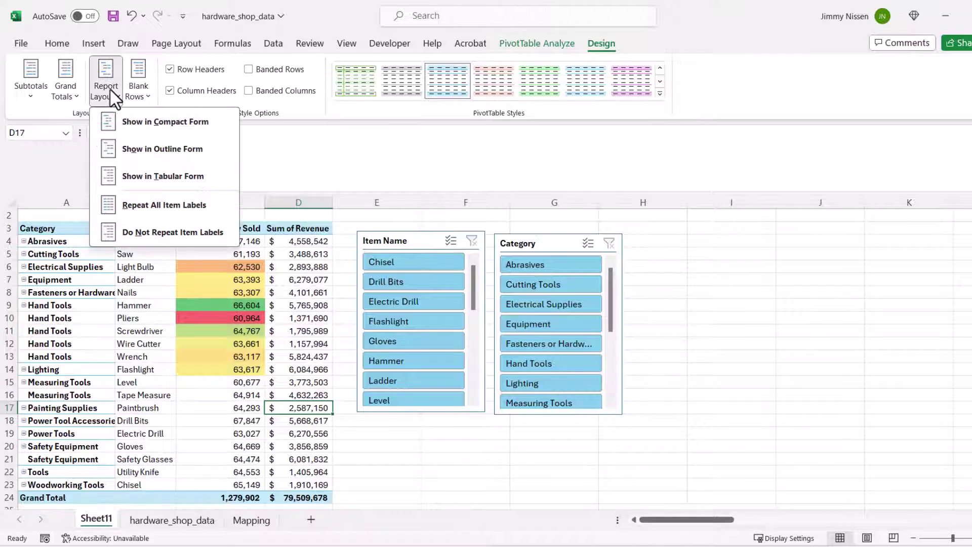
click(140, 240)
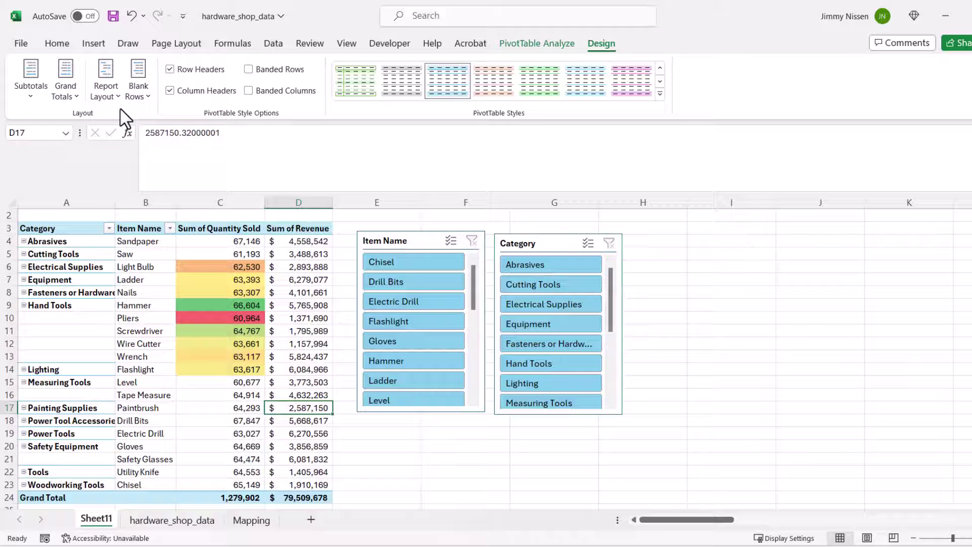
click(105, 94)
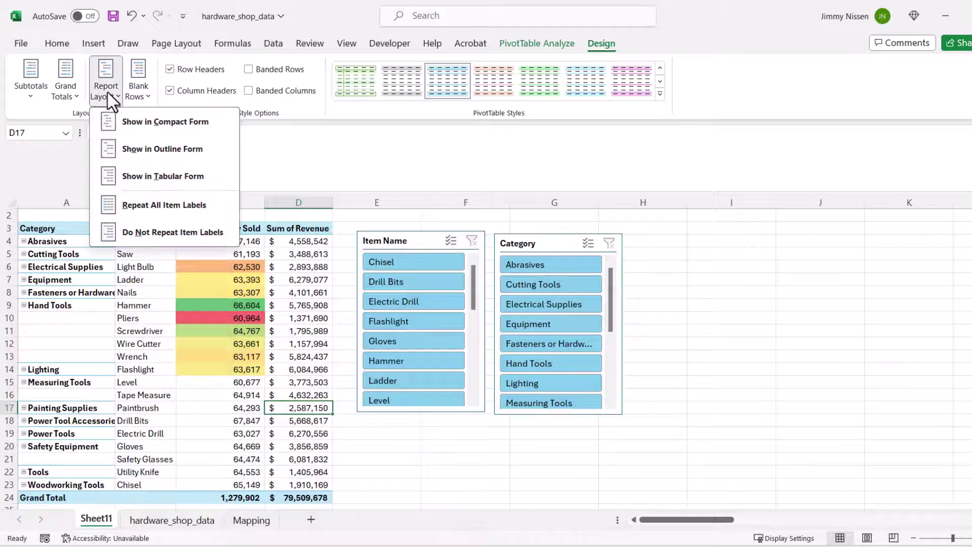
click(140, 213)
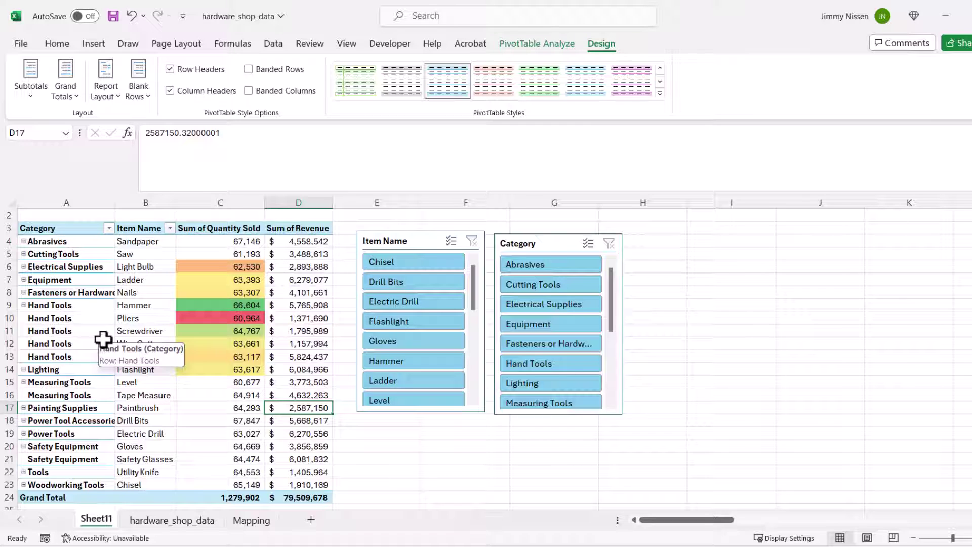
Clear all conditional formatting rules from the entire sheet.
click(205, 255)
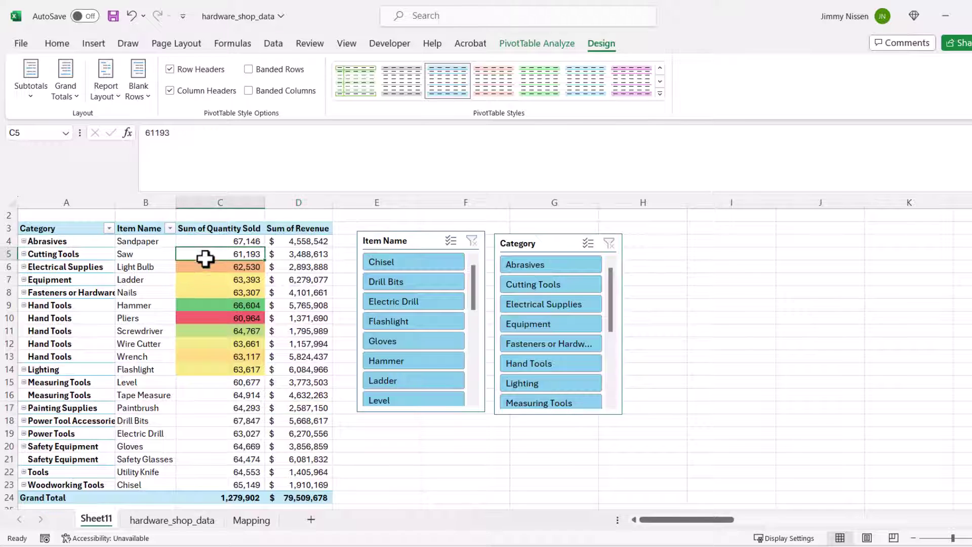
click(57, 43)
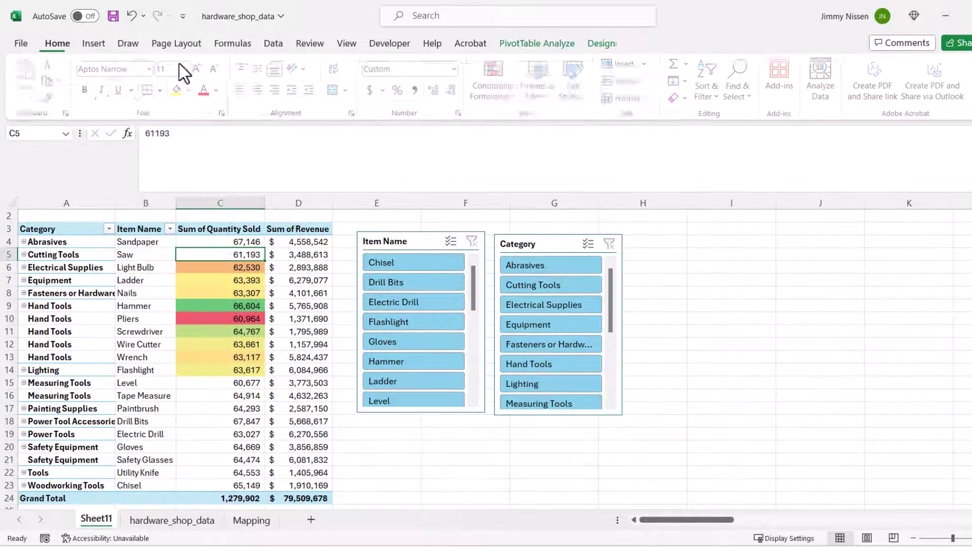
click(497, 94)
mouse_move(515, 275)
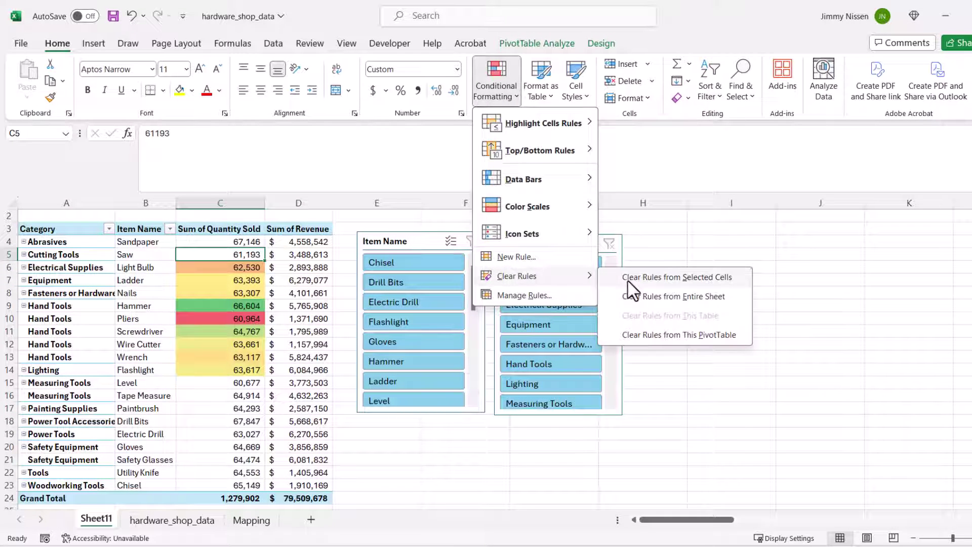
click(641, 298)
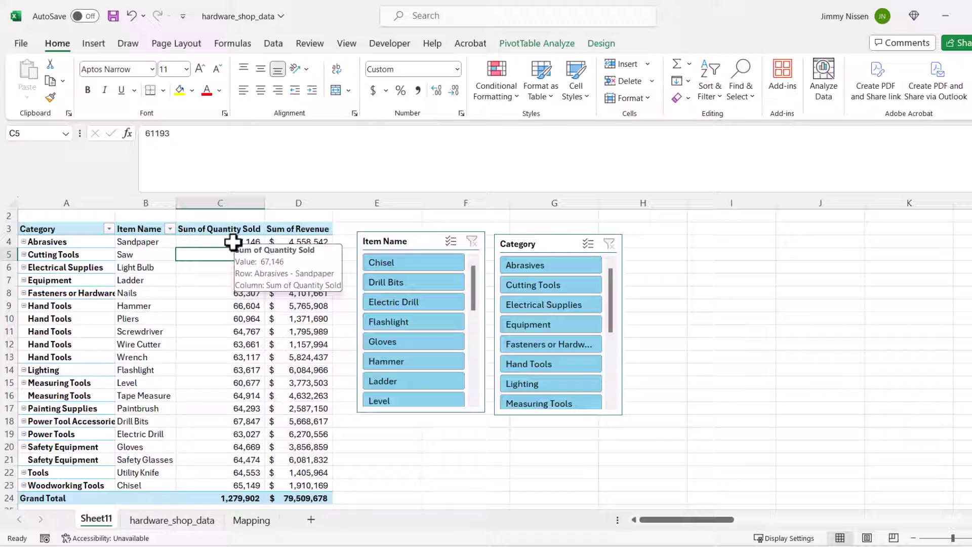
Apply the Green-White colour scale to quantity cells C4:C23.
drag(233, 242, 227, 483)
key(alt+h)
key(l)
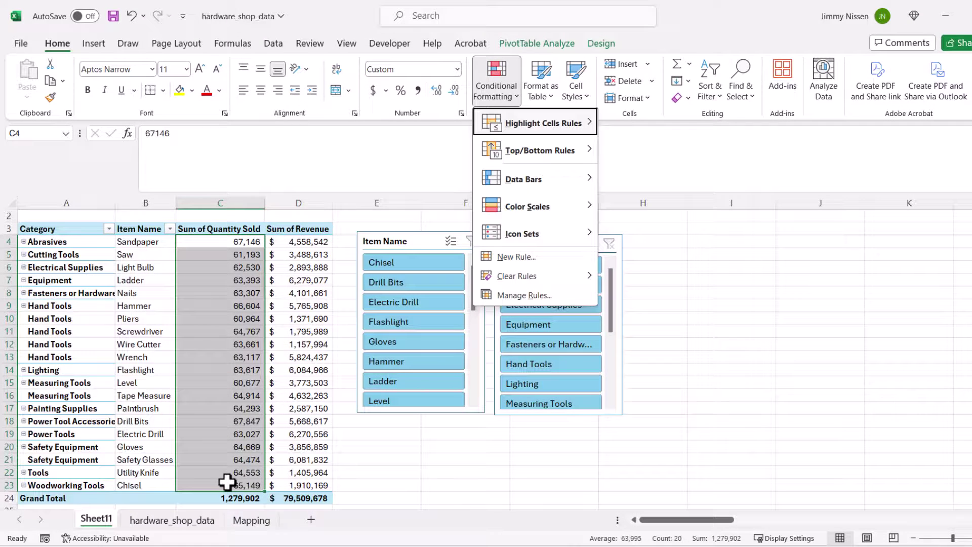
key(s)
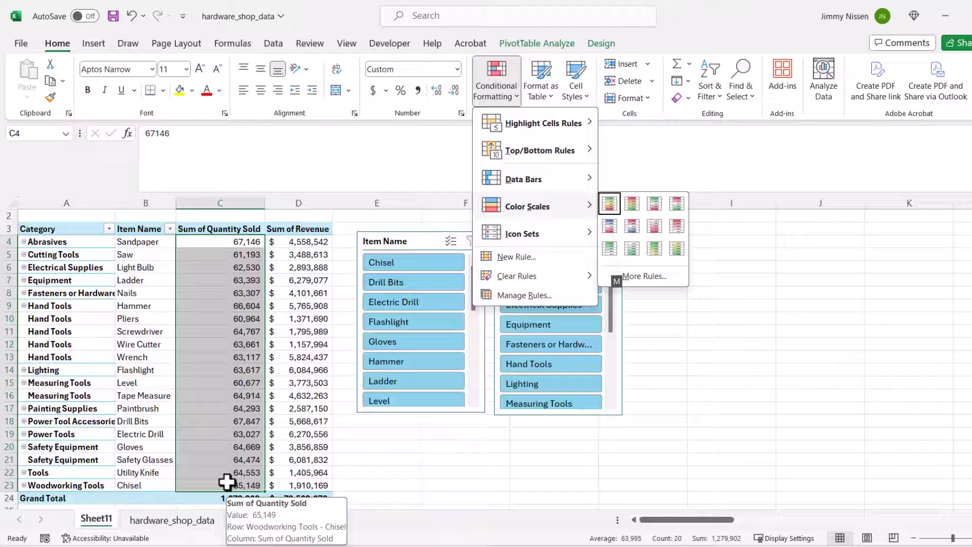
key(Down)
key(Down)
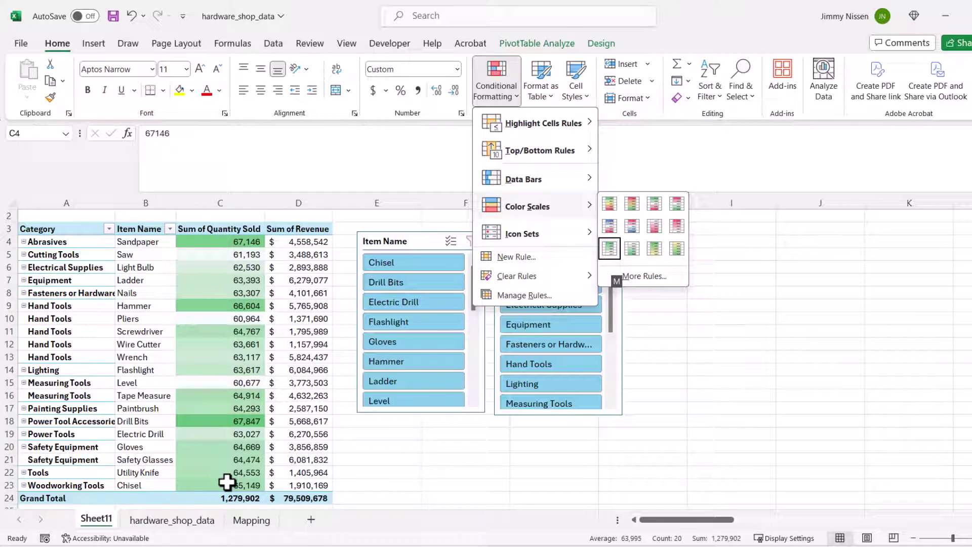
key(Return)
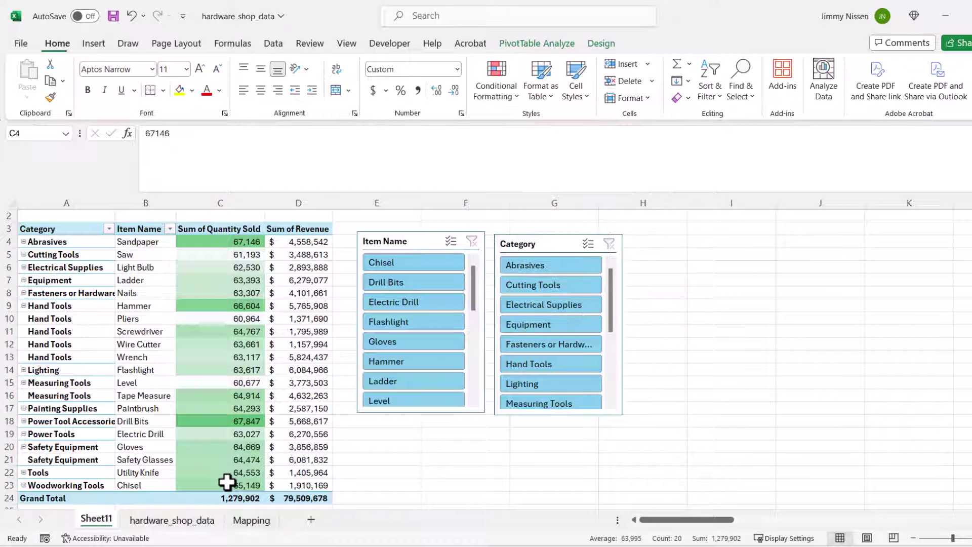
drag(302, 481, 317, 247)
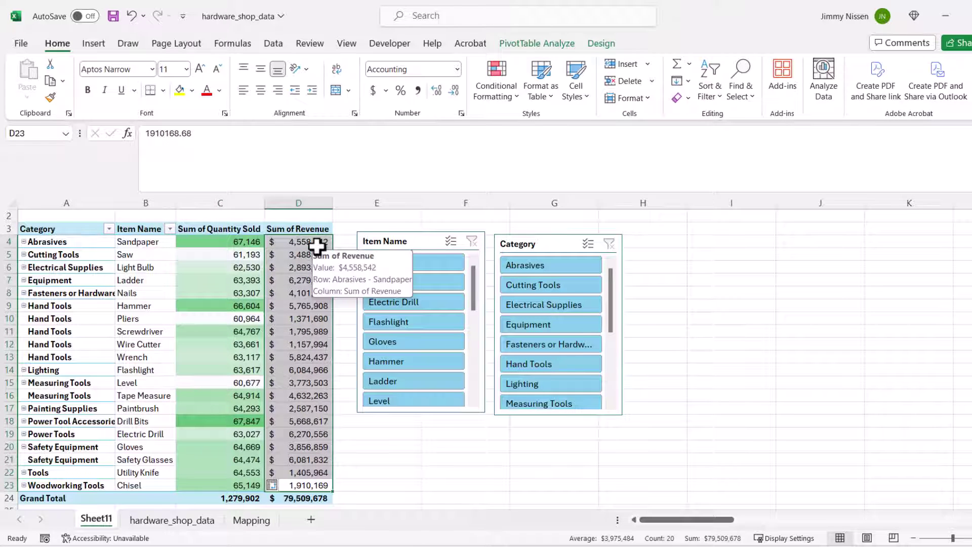
Add green gradient-fill data bars to the revenue values D4:D23.
key(alt)
key(h)
key(l)
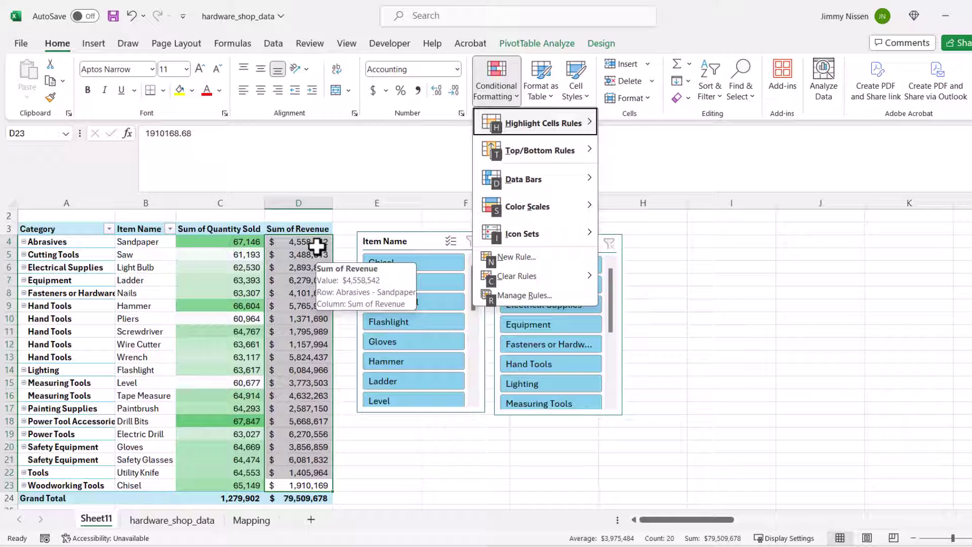
key(Down)
key(Down)
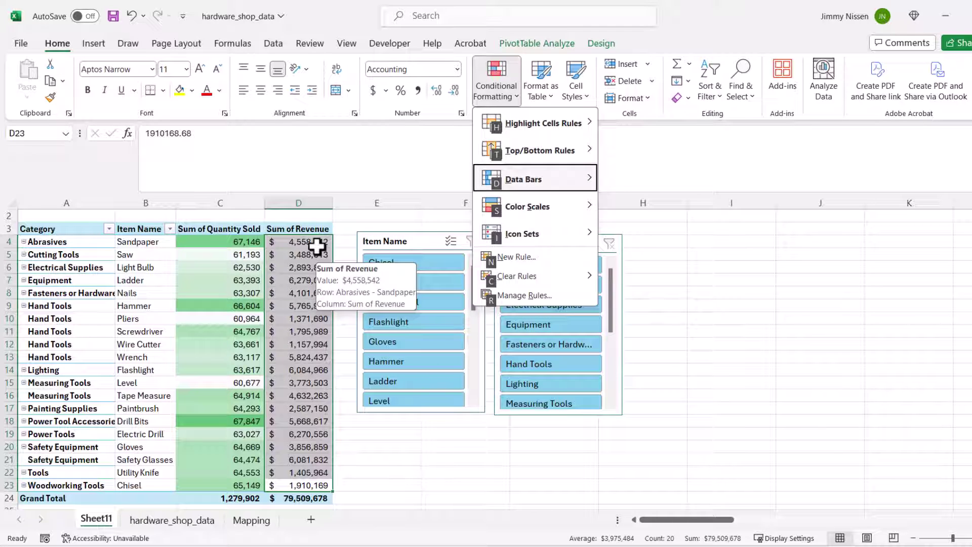
key(Right)
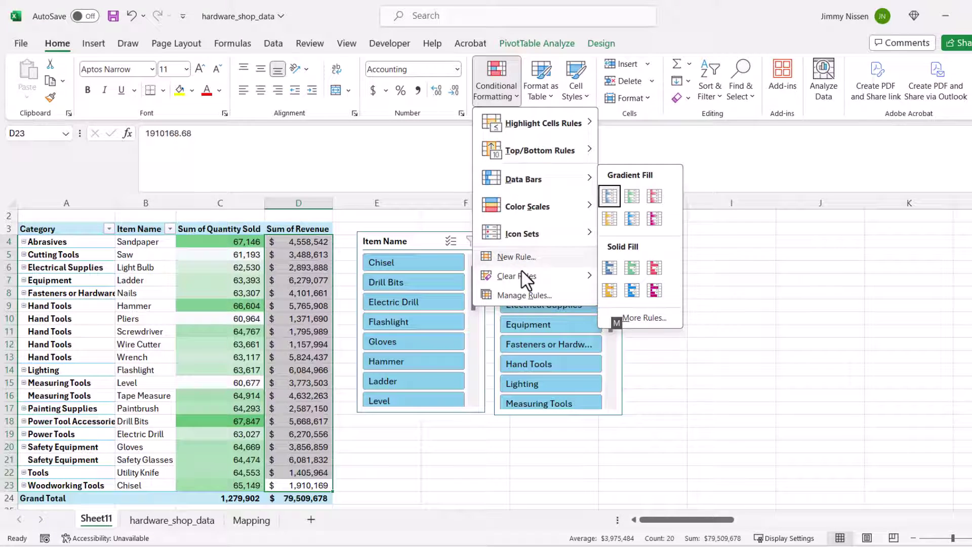
mouse_move(521, 276)
mouse_move(582, 183)
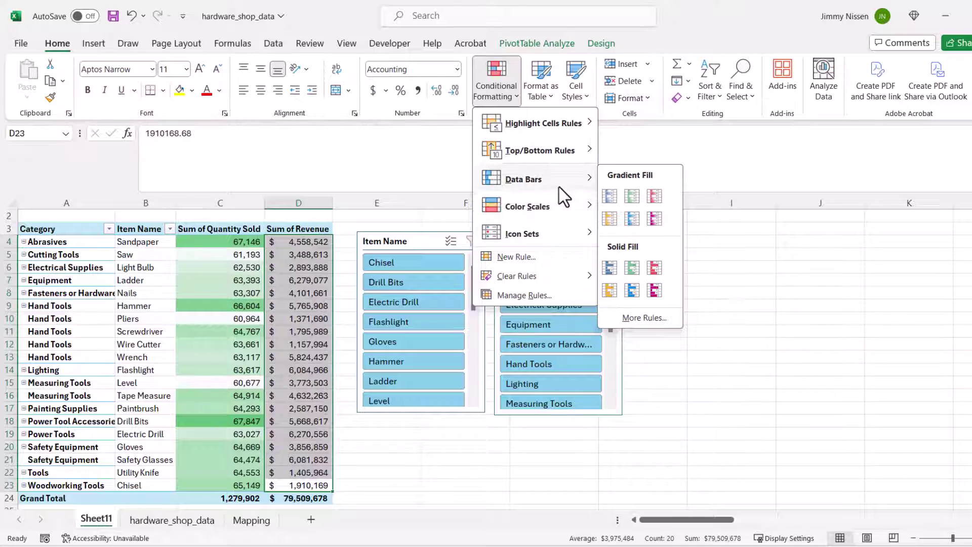
click(628, 198)
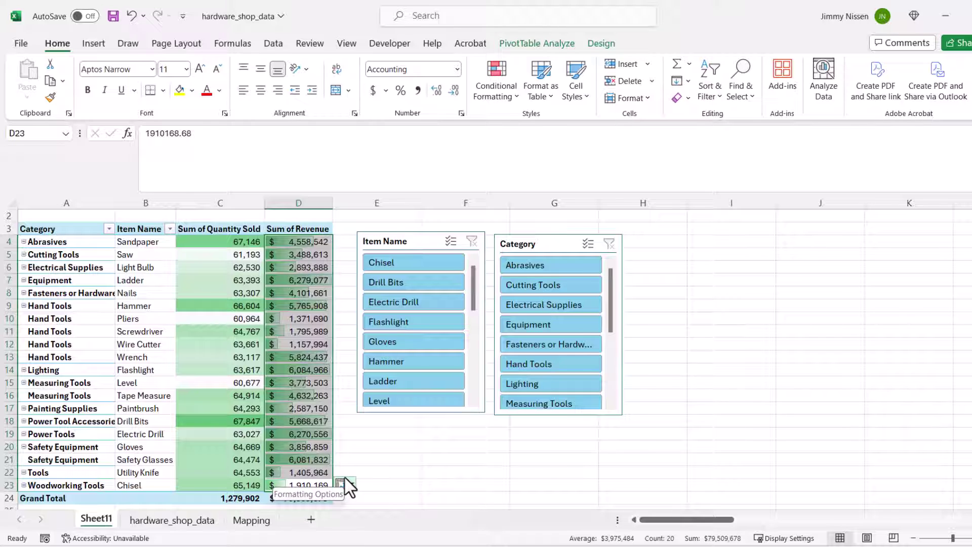
Set the pivot table's Subtotals option to Do Not Show Subtotals.
click(533, 45)
click(601, 44)
click(22, 91)
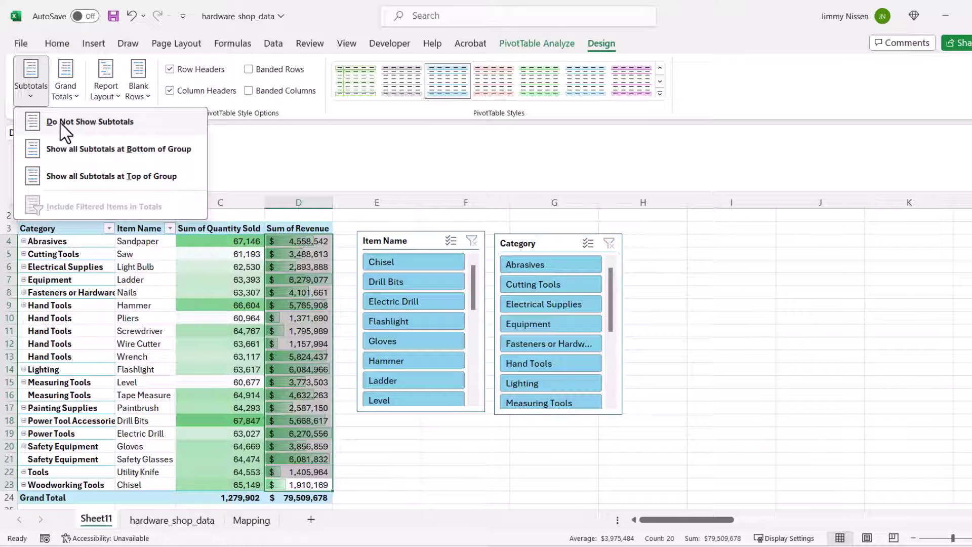
click(77, 151)
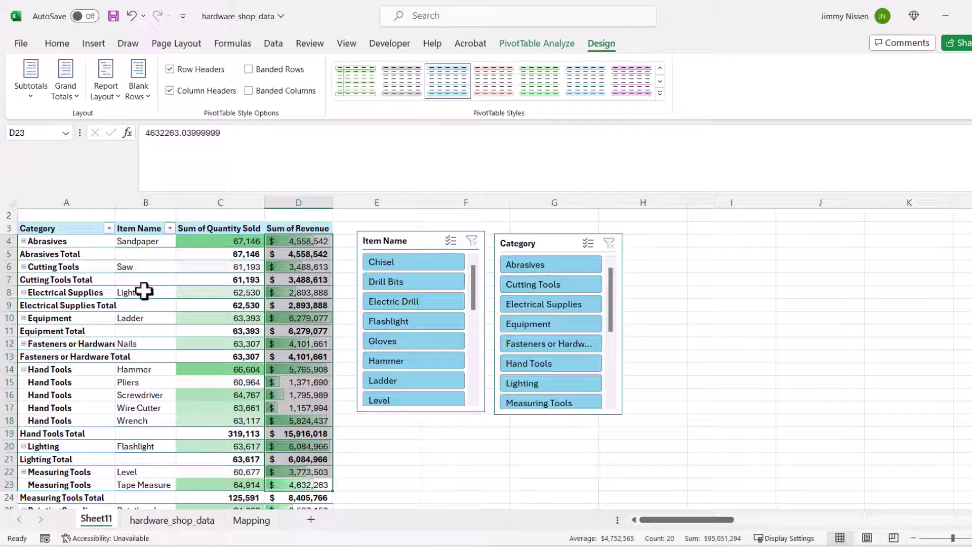
click(34, 95)
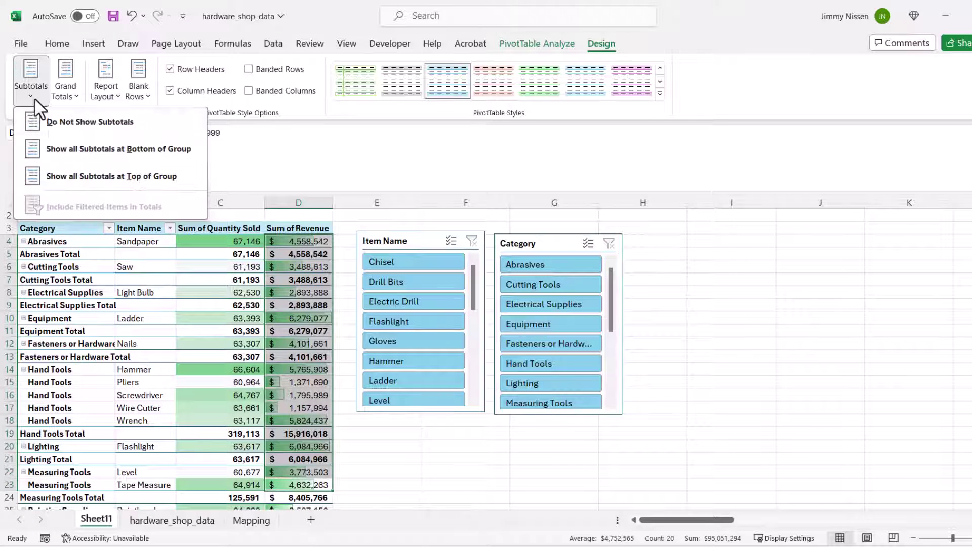
click(58, 124)
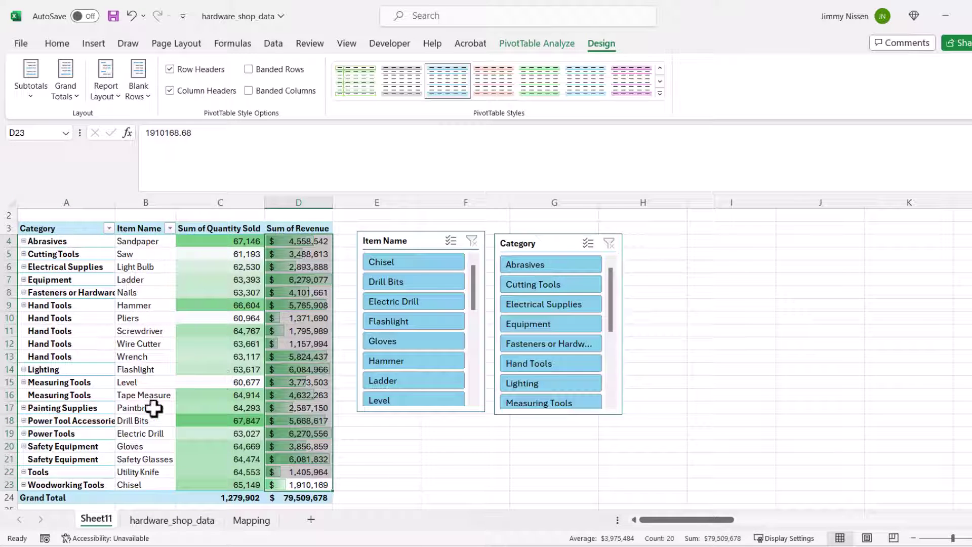
Clear the Item Name filter and select Abrasives through Hand Tools in the Category slicer.
click(424, 262)
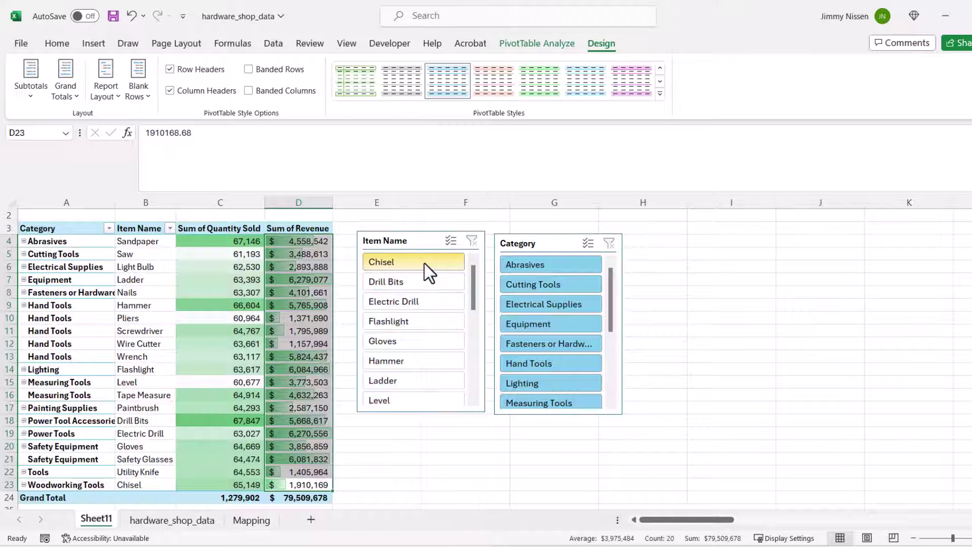
click(475, 244)
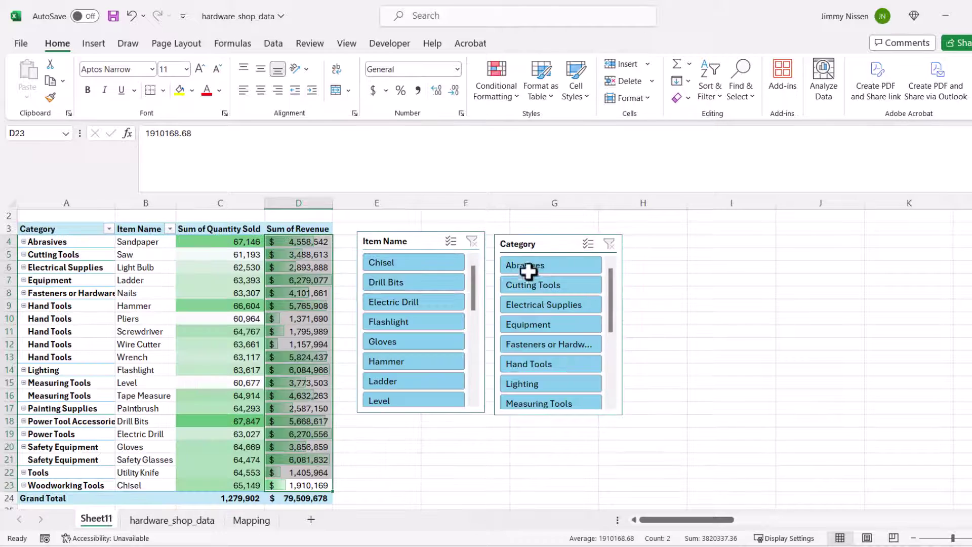
click(554, 271)
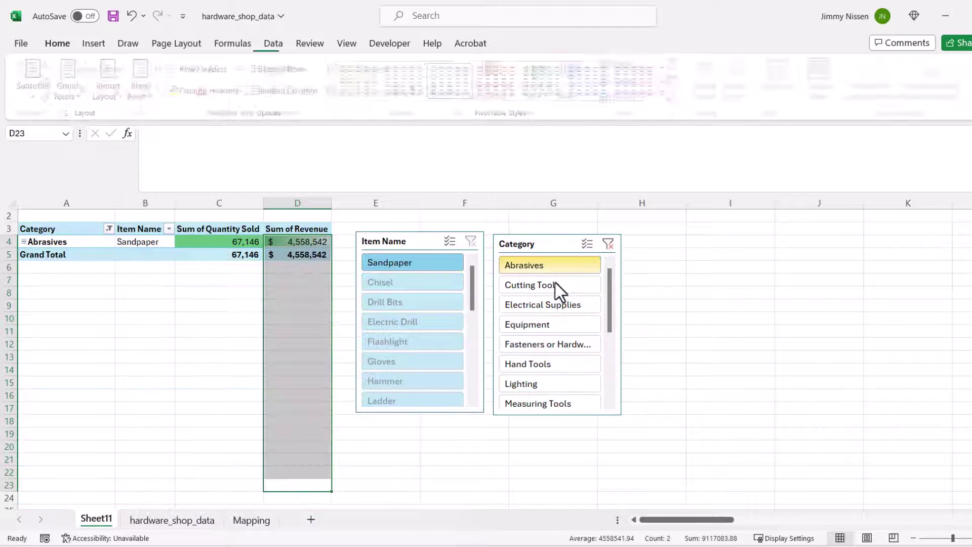
shift+click(562, 366)
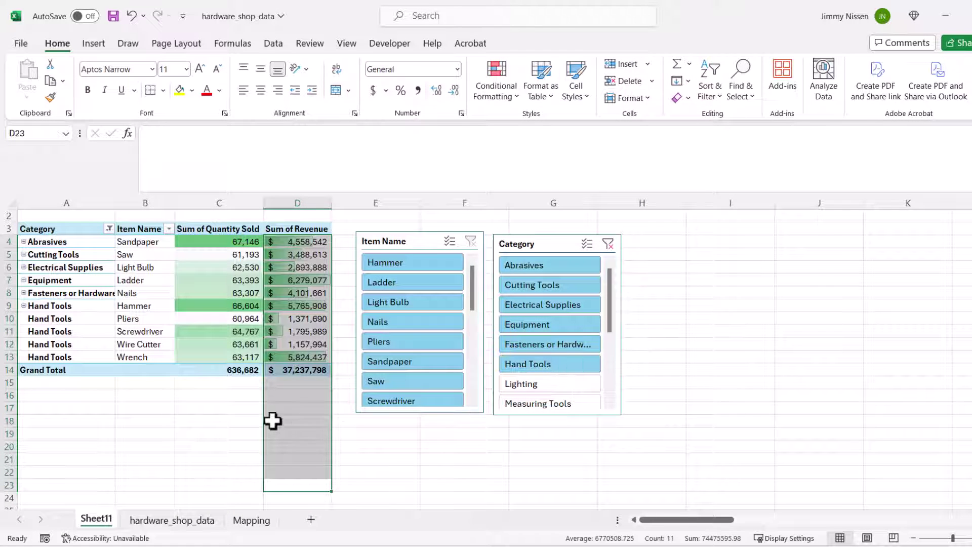
scroll(594, 351, down, 2)
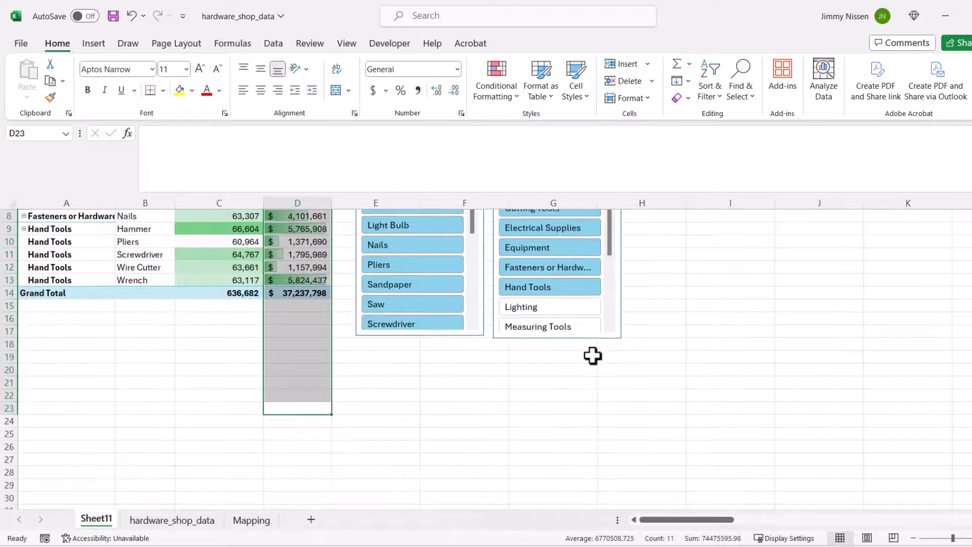
scroll(602, 324, up, 3)
scroll(607, 362, down, 3)
scroll(609, 376, up, 3)
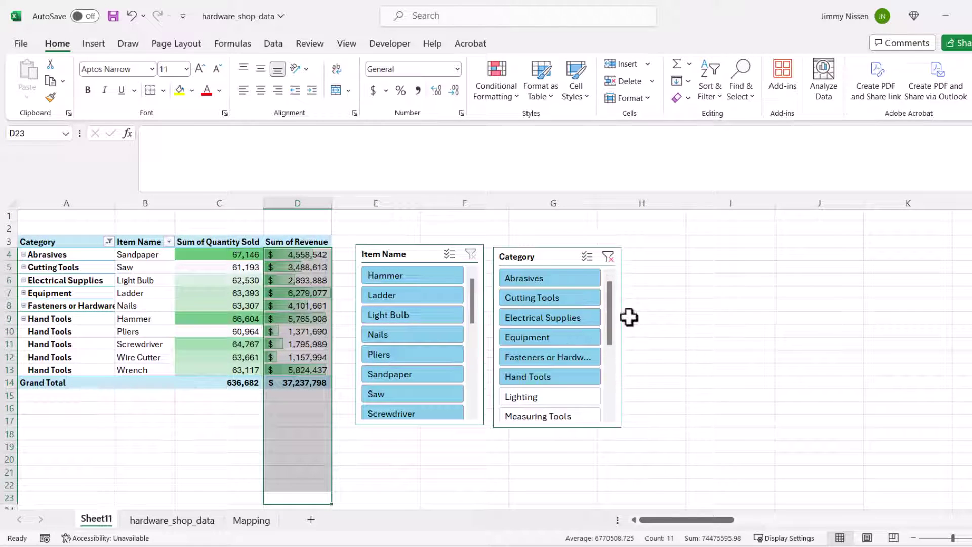
click(133, 417)
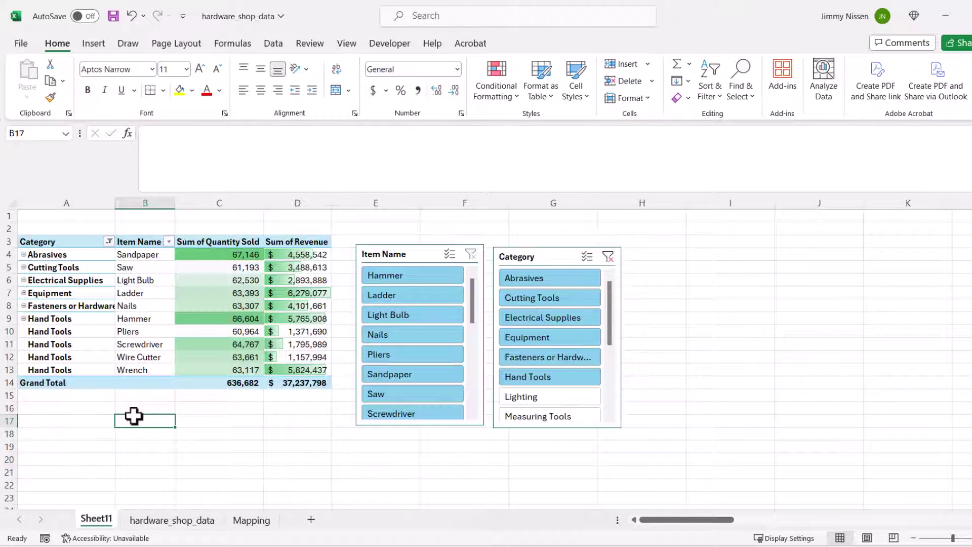